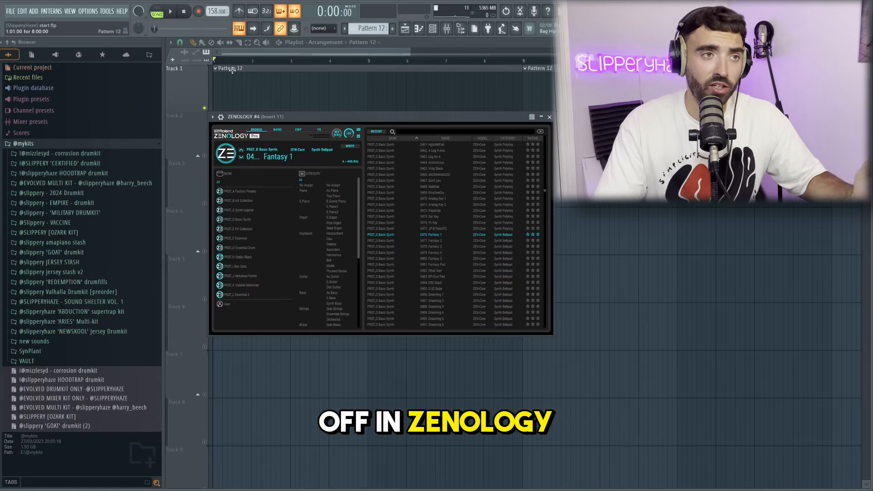
Continue the ZENOLOGY #4 bass line after the A3 note with two-bar notes on C#4, E4 and C#4.
key("c")
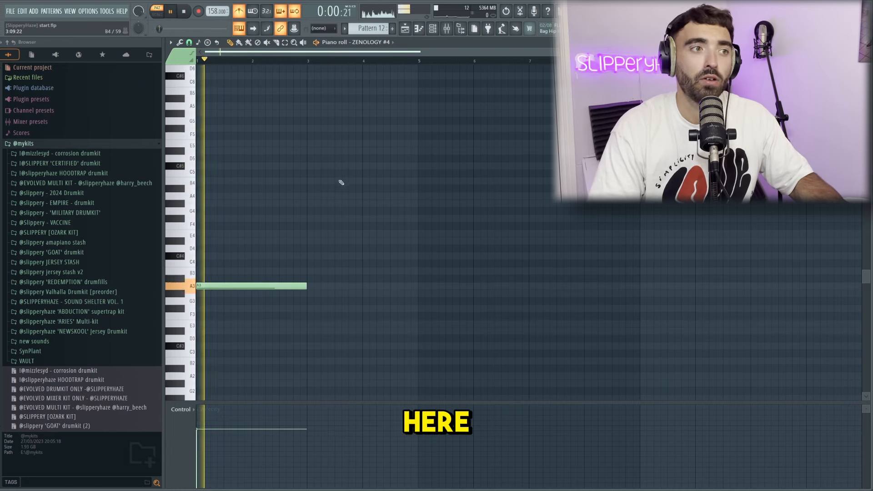
left_click(311, 256)
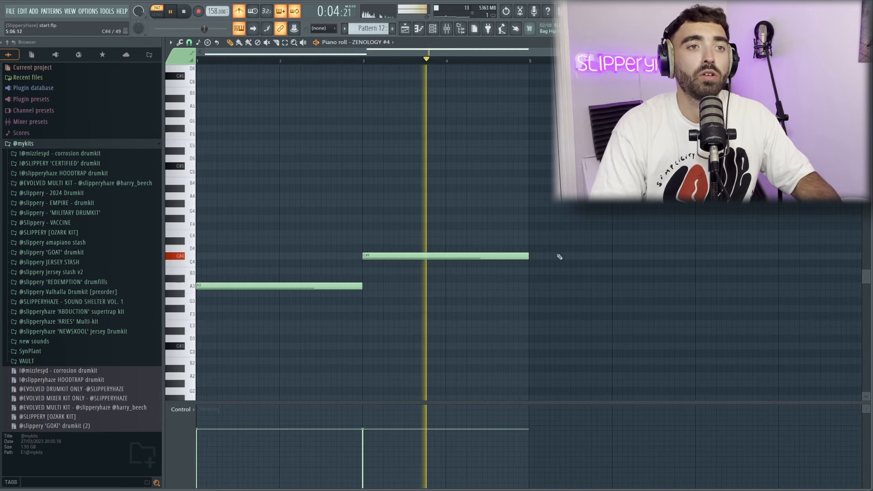
left_click(560, 234)
left_click(596, 242)
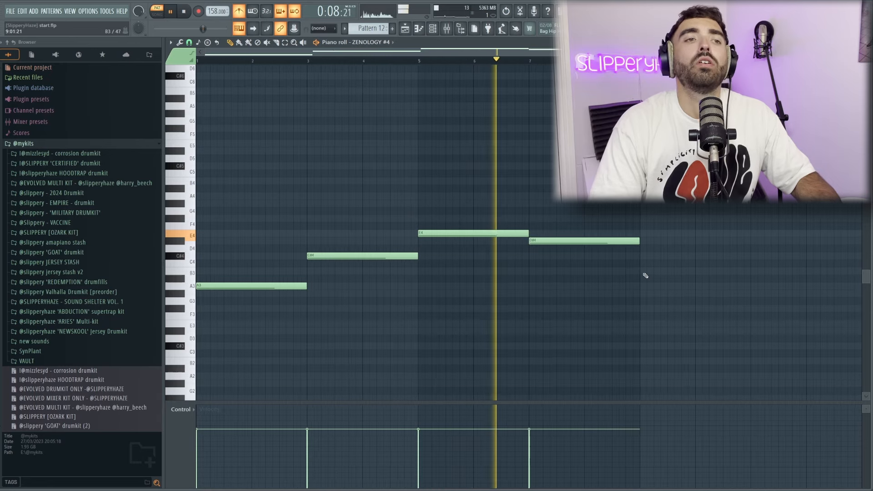
key("space")
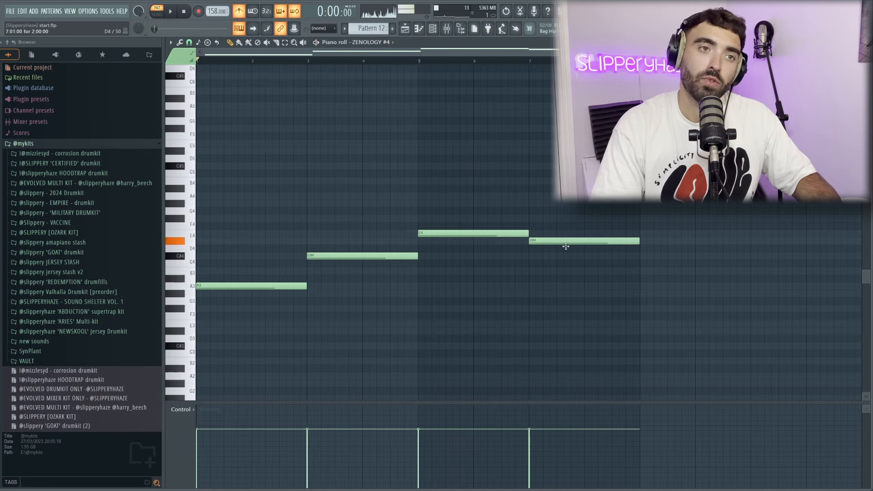
left_click_drag(565, 247, 565, 261)
left_click(424, 62)
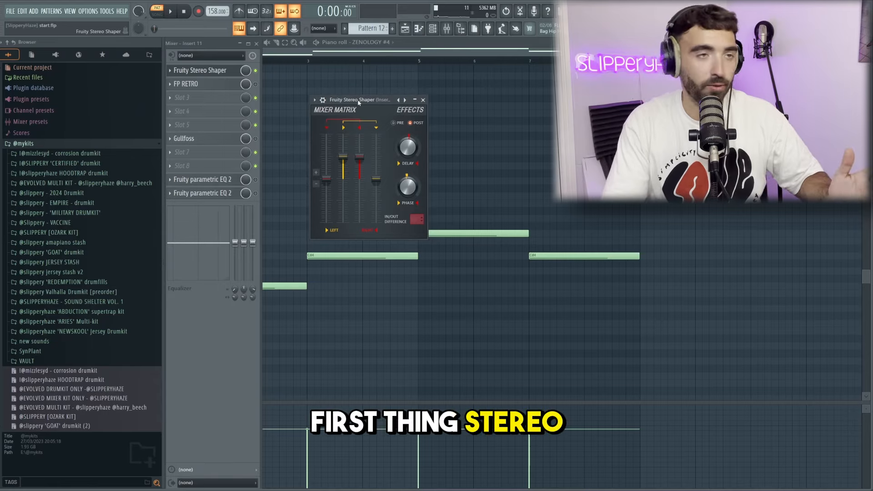
left_click_drag(359, 103, 366, 104)
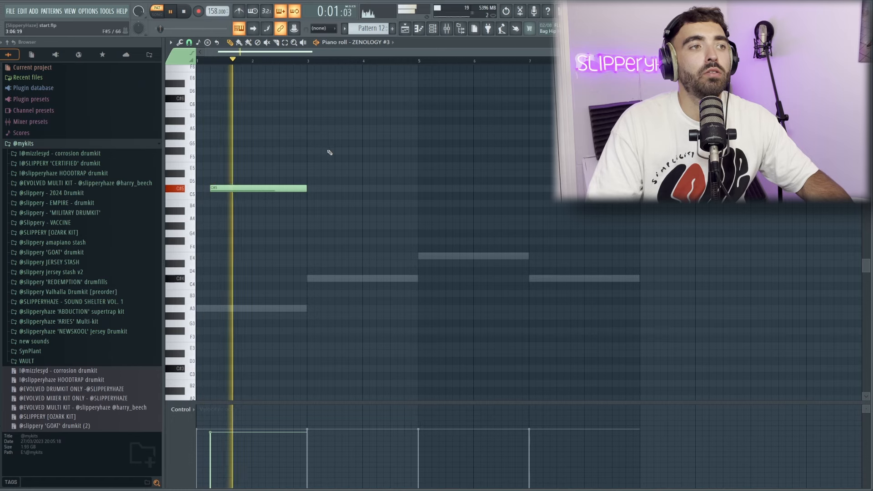
Add E5, G#5 and E5 after the C#5 note in the ZENOLOGY #3 part, each starting one beat into its two-bar section.
left_click(322, 167)
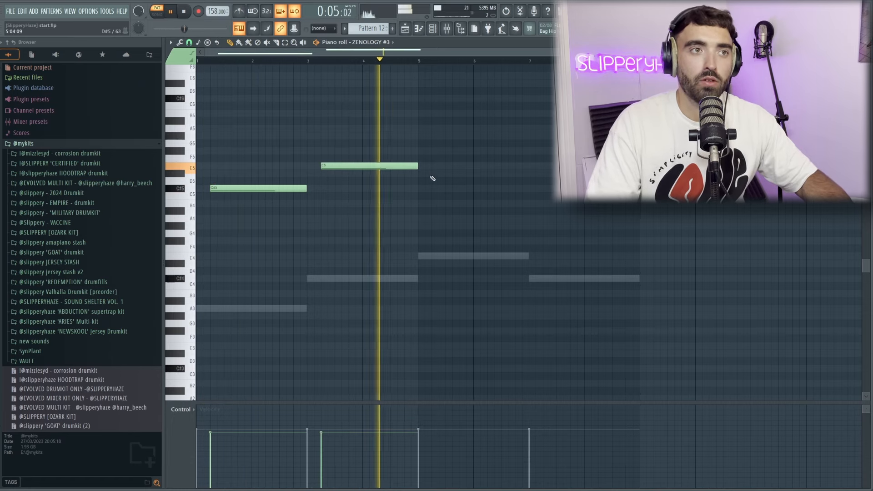
left_click(433, 135)
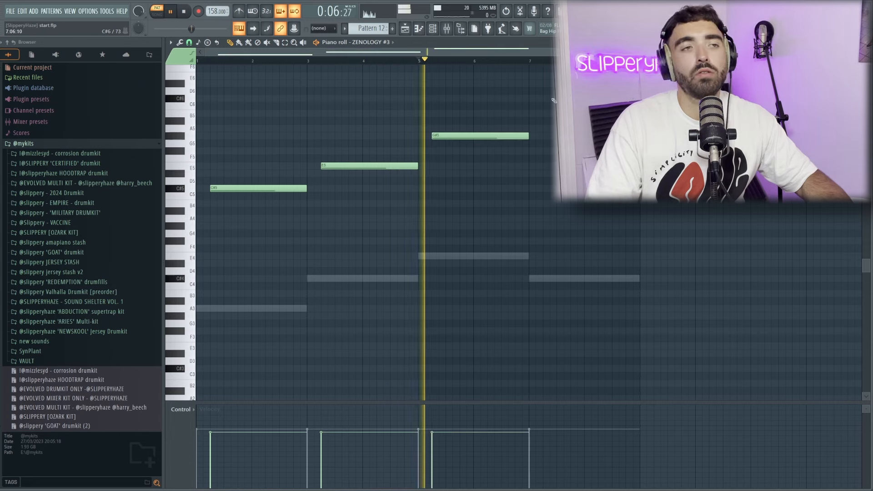
left_click(545, 166)
left_click_drag(692, 239, 298, 92)
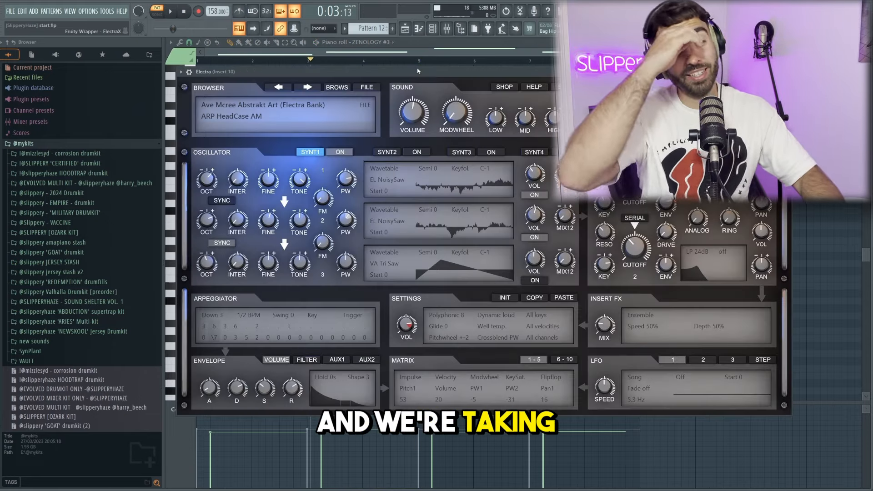
Place short Electra notes C#6, E6, G#5 and E6 at the starts of bars 2, 4, 6 and 8.
key("v")
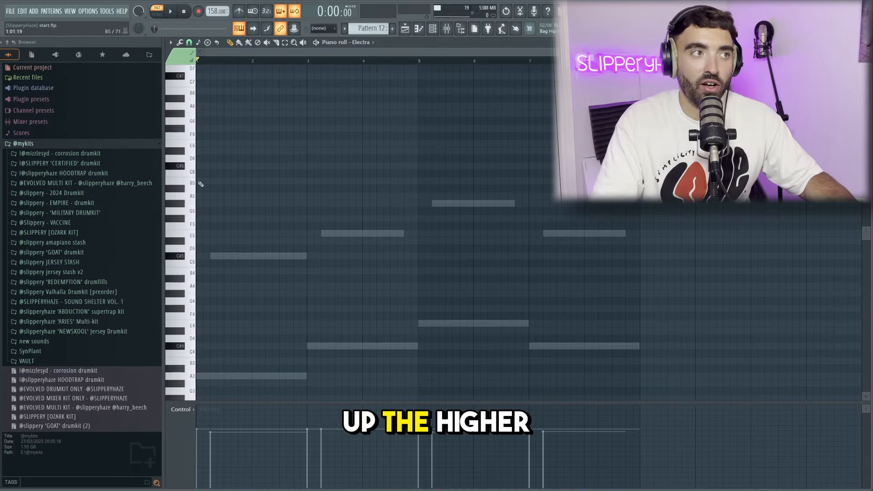
scroll(201, 183, "up", 1)
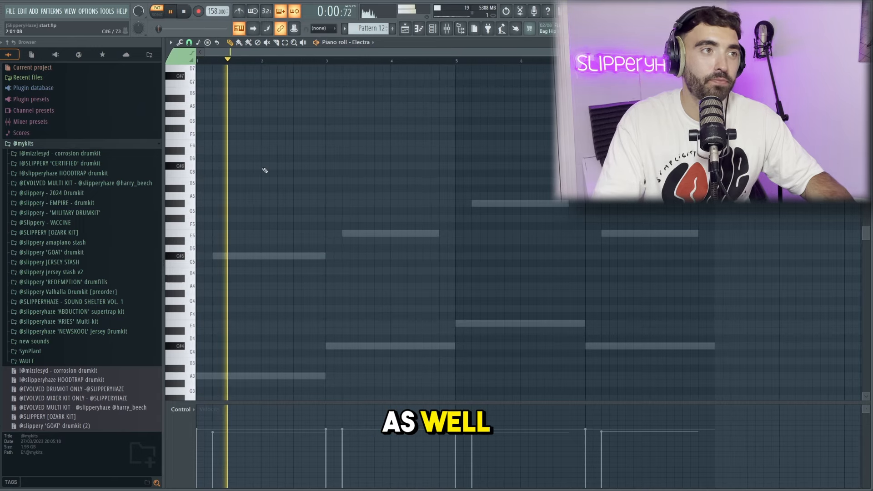
left_click(265, 166)
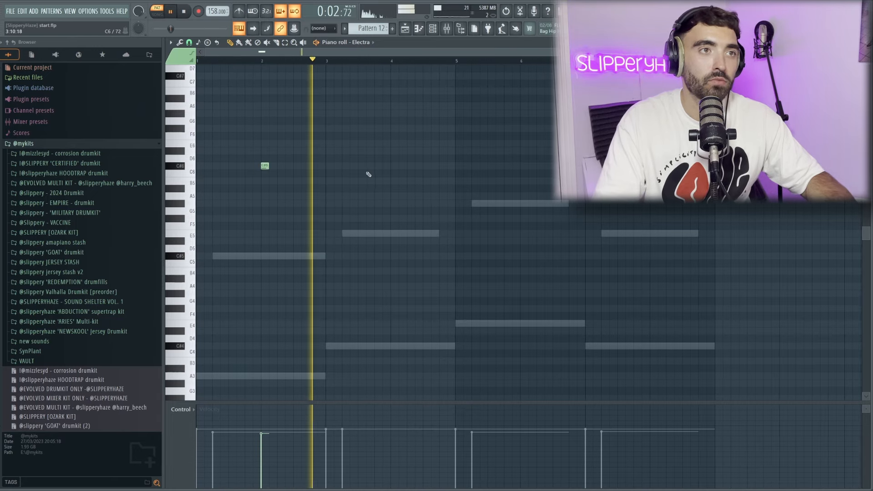
left_click(395, 144)
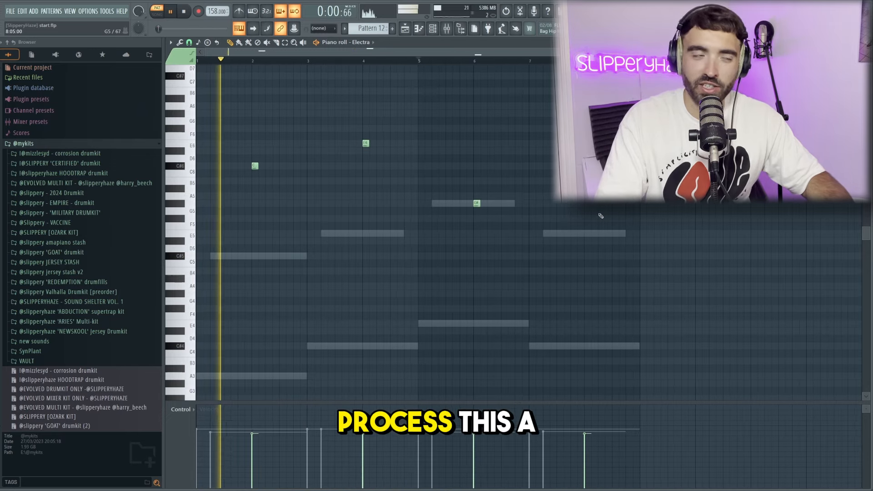
Lower the velocities of the Electra notes at bars 4, 6 and 8 and play the pattern.
left_click_drag(235, 147, 314, 186)
left_click_drag(503, 214, 471, 187)
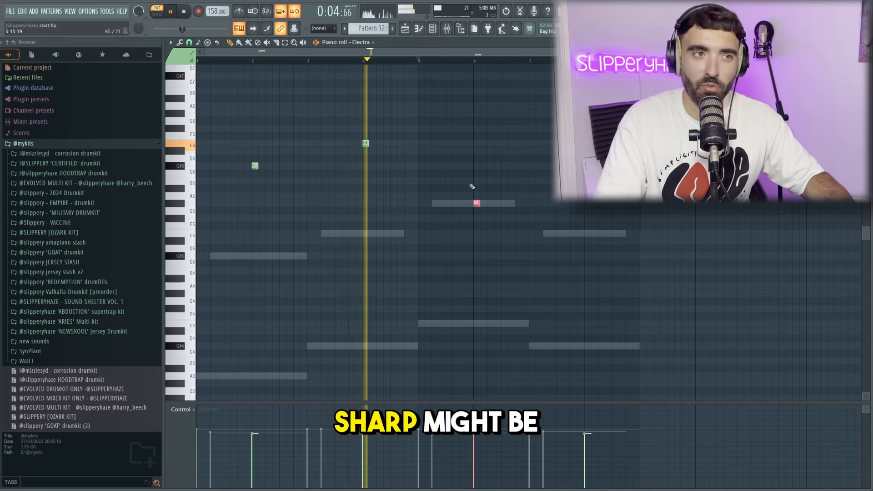
left_click(497, 177, "ctrl")
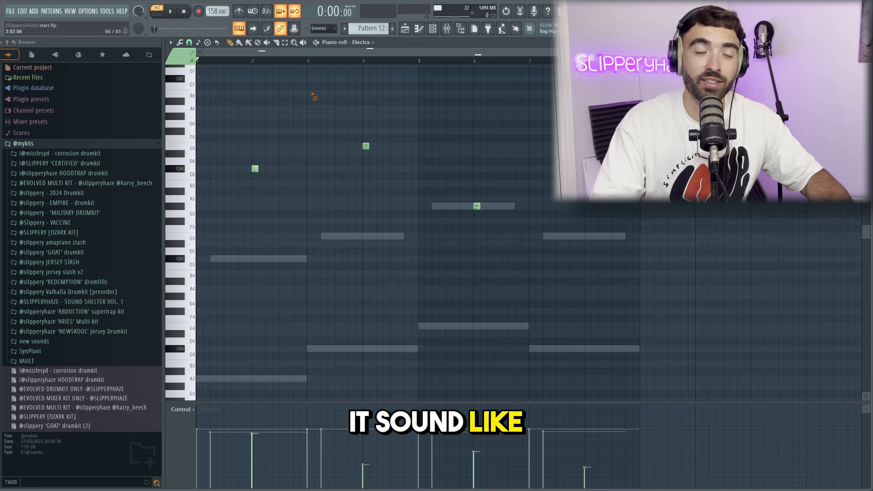
key("space")
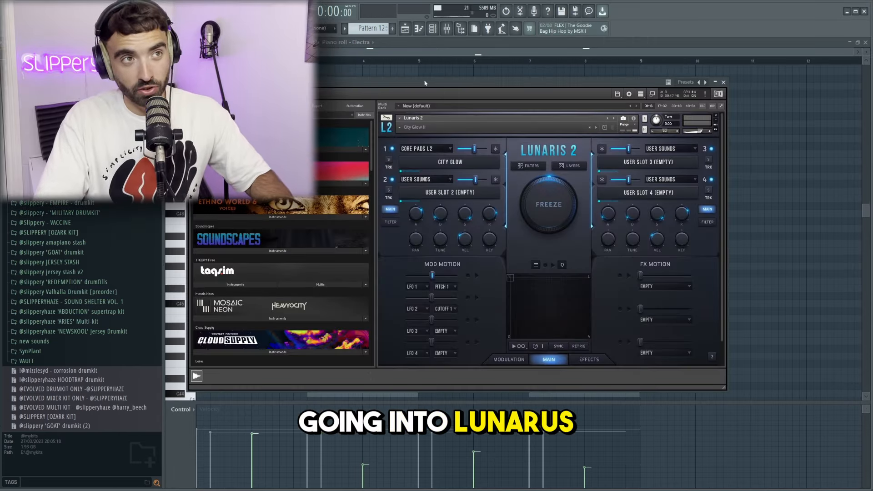
Add two-bar C#7 texture notes at bars 1 and 5 in the Kontakt #2 part and audition the pattern.
left_click_drag(422, 80, 411, 82)
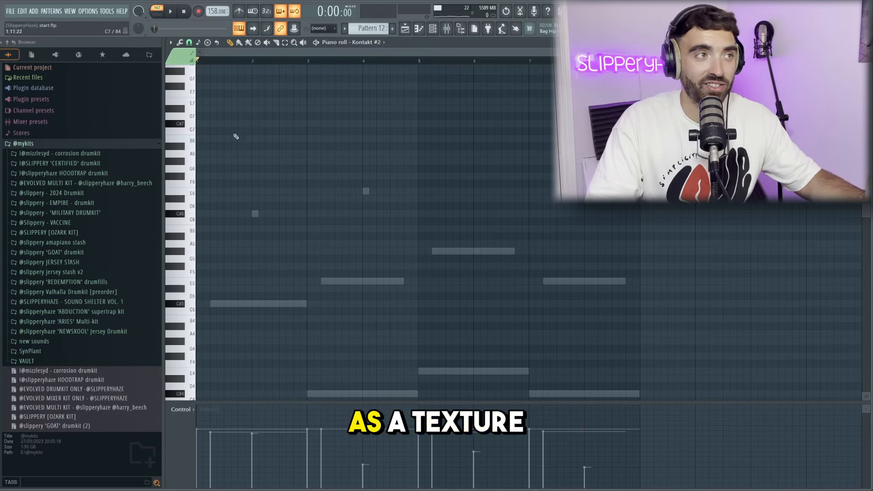
left_click_drag(221, 122, 197, 122)
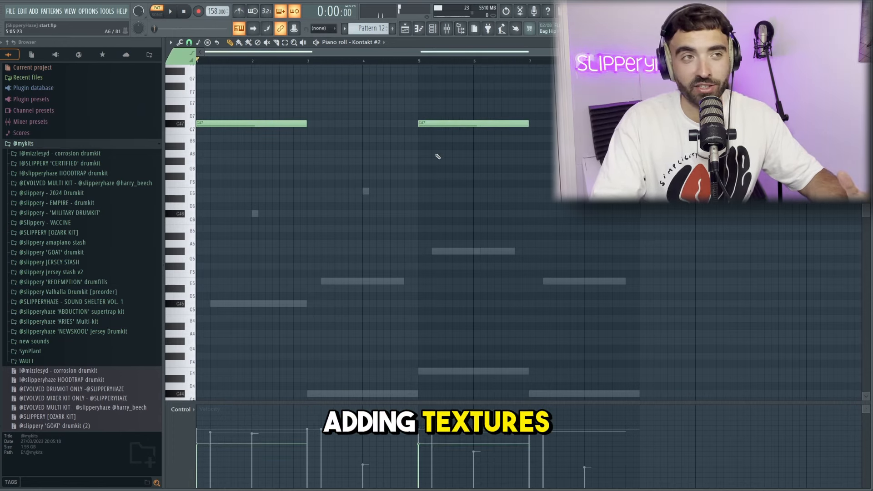
scroll(437, 157, "up", 1)
scroll(370, 165, "down", 2)
scroll(378, 175, "up", 2)
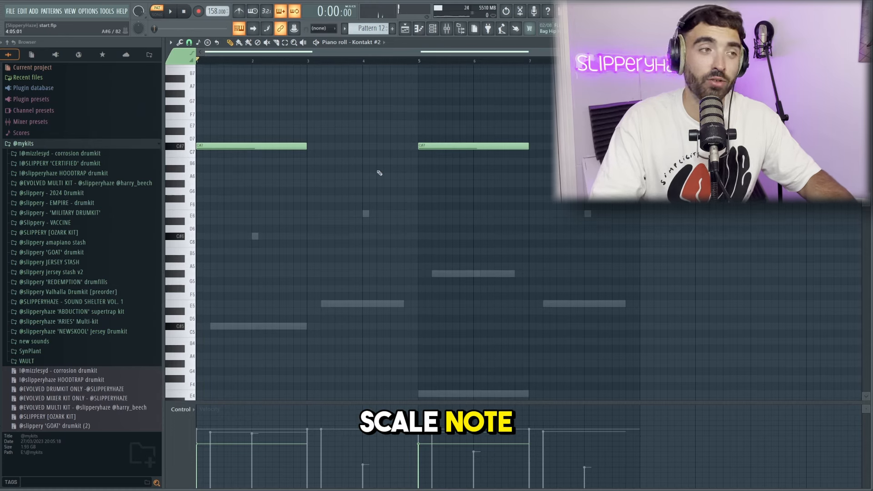
key("space")
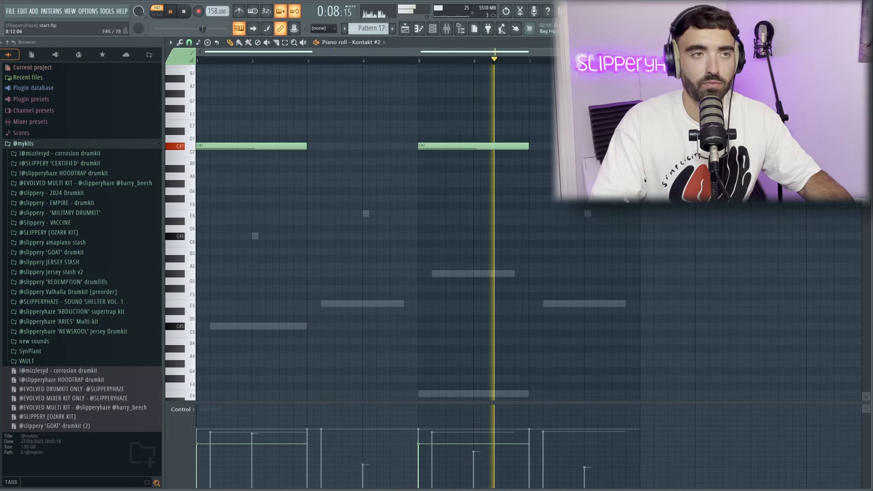
scroll(623, 207, "up", 2)
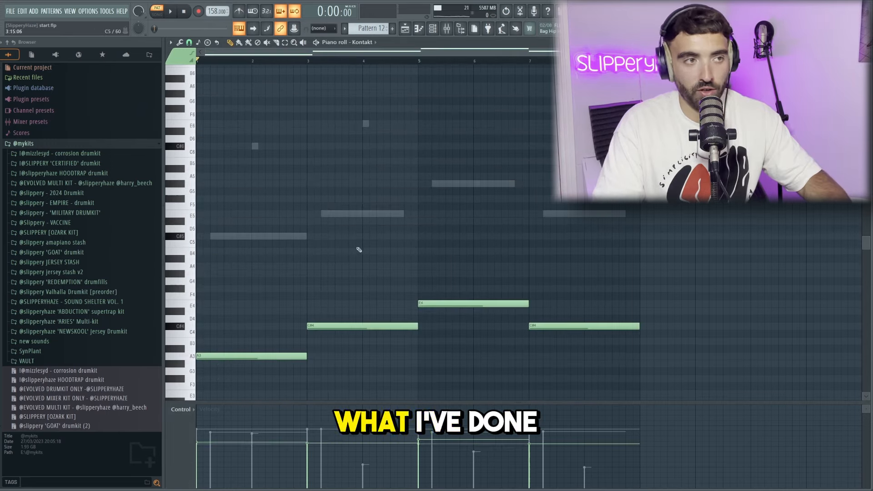
Build a C#6, E6 and A6 triad in the Kontakt part, running from the middle of bar 1 to bar 3.
key("ctrl+a")
scroll(192, 205, "up", 4)
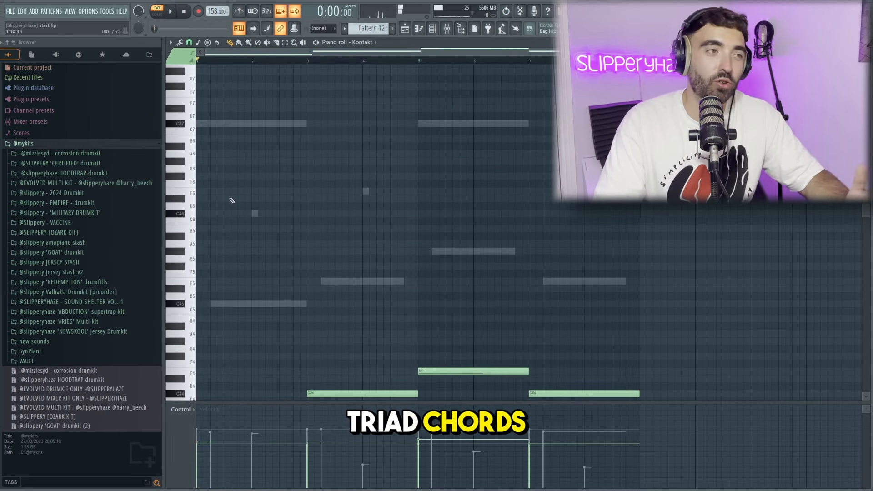
scroll(222, 213, "up", 2)
key("space")
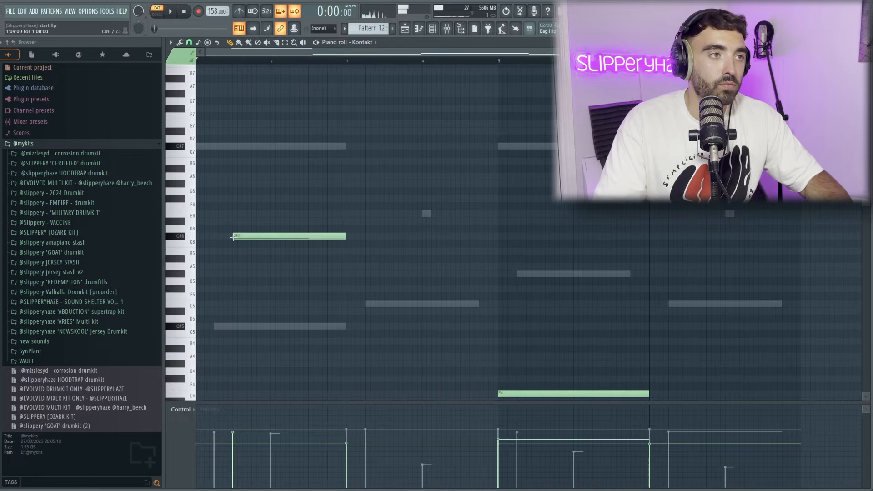
key("space")
scroll(239, 236, "up", 2)
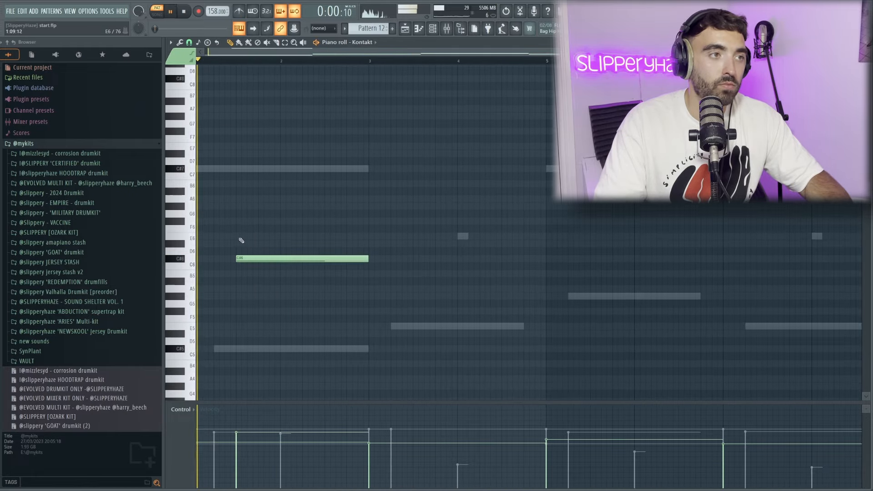
left_click(240, 237)
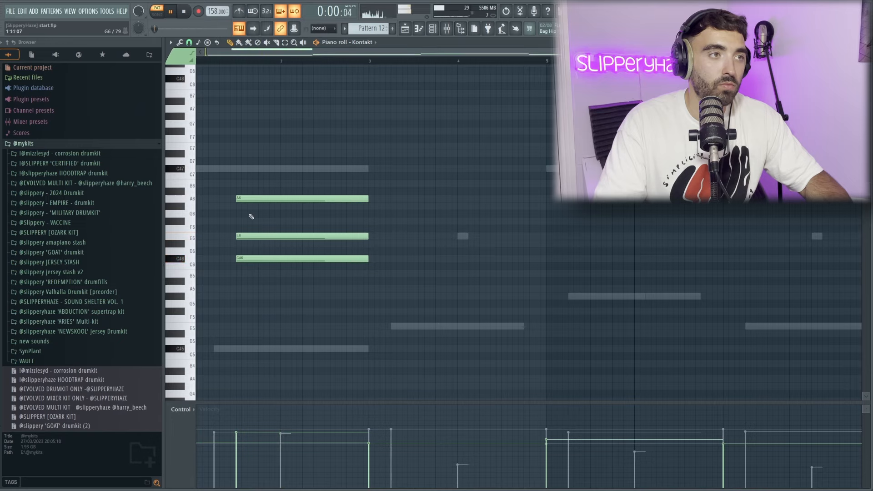
Strum the first Kontakt triad with the strumizer so its notes start staggered, and play it back.
scroll(268, 213, "down", 2)
key("ctrl+a")
key("alt+s")
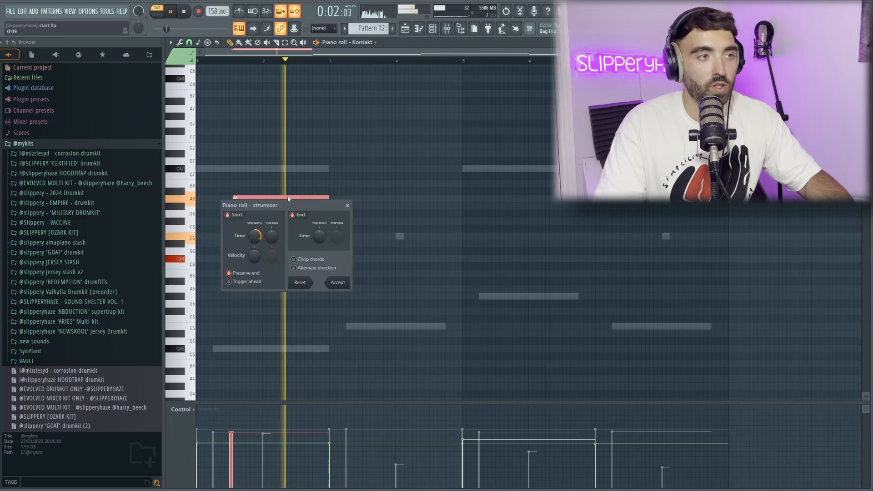
left_click(336, 287)
key("space")
scroll(336, 288, "down", 1)
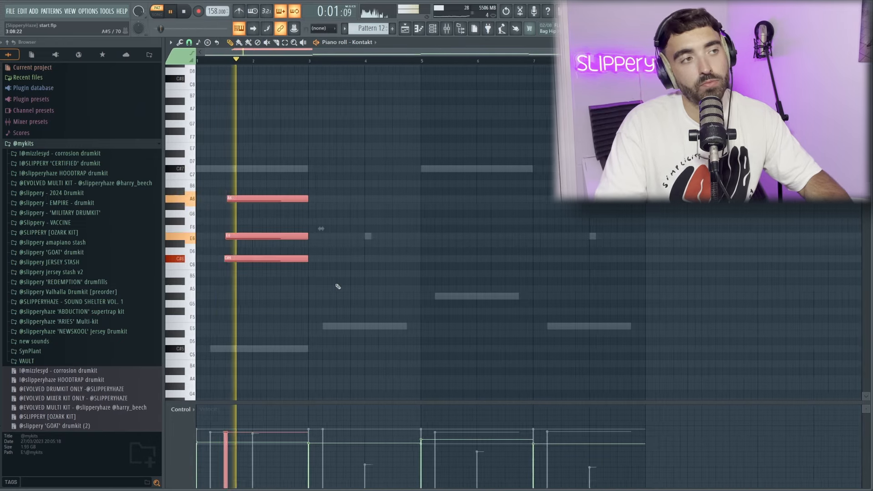
Add a second triad of E6, G#6 and C#7 in the Kontakt part, from the middle of bar 3 to bar 5.
left_click(336, 292, "ctrl")
left_click_drag(334, 289, 238, 140)
scroll(336, 234, "down", 1)
left_click(345, 242, "ctrl")
left_click_drag(318, 255, 252, 133)
left_click(350, 213)
left_click(351, 184)
left_click(338, 146)
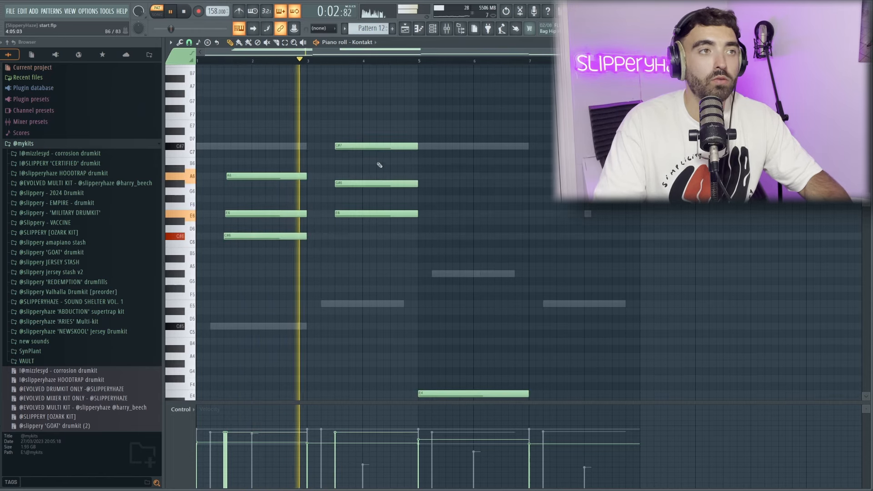
Select the second Kontakt triad, strum it with the strumizer and play the pattern.
scroll(400, 204, "up", 2)
scroll(419, 211, "down", 1)
left_click_drag(420, 219, 337, 100)
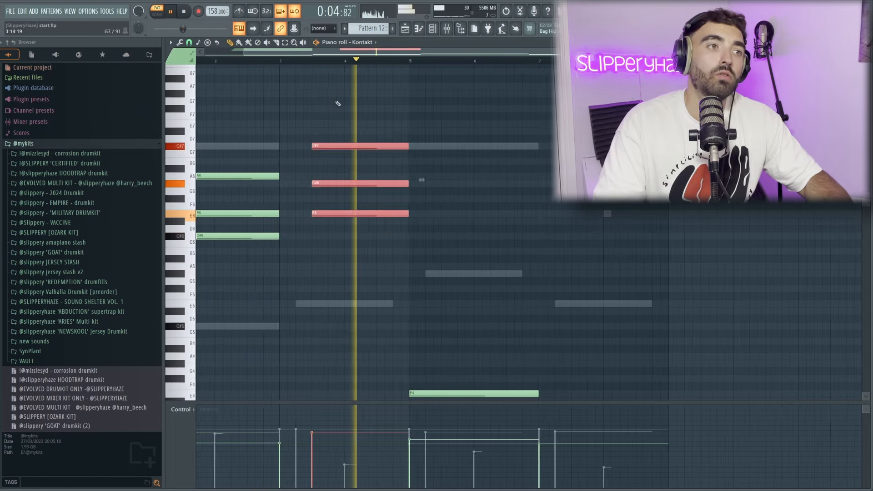
key("alt+s")
left_click(340, 282)
key("space")
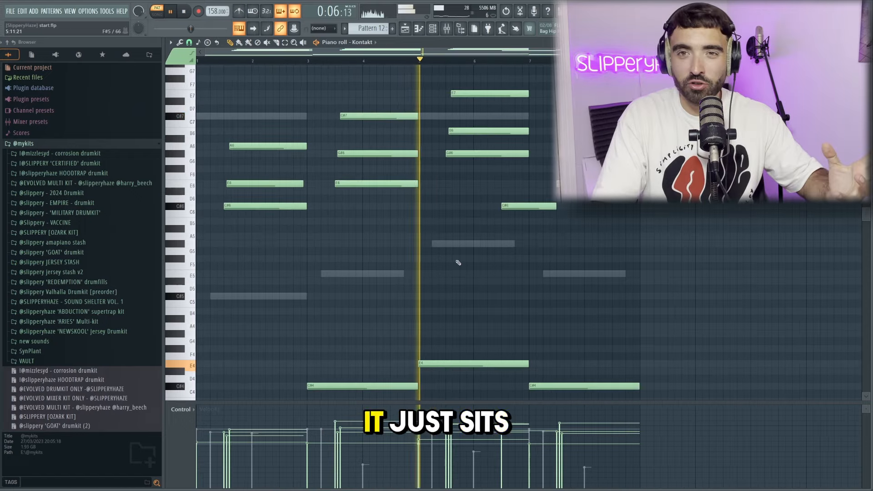
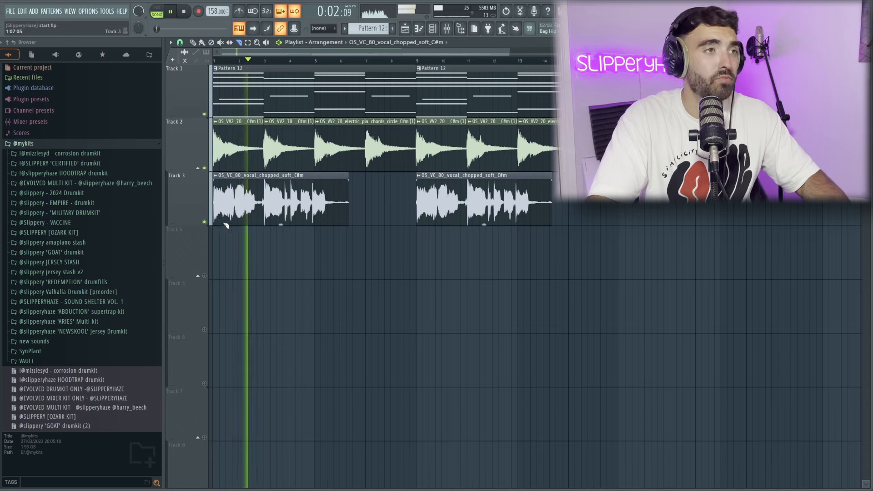
Place a sliced copy of the chopped vocal's ending on Track 4 and nudge its start to 6:10:04.
scroll(255, 237, "up", 6)
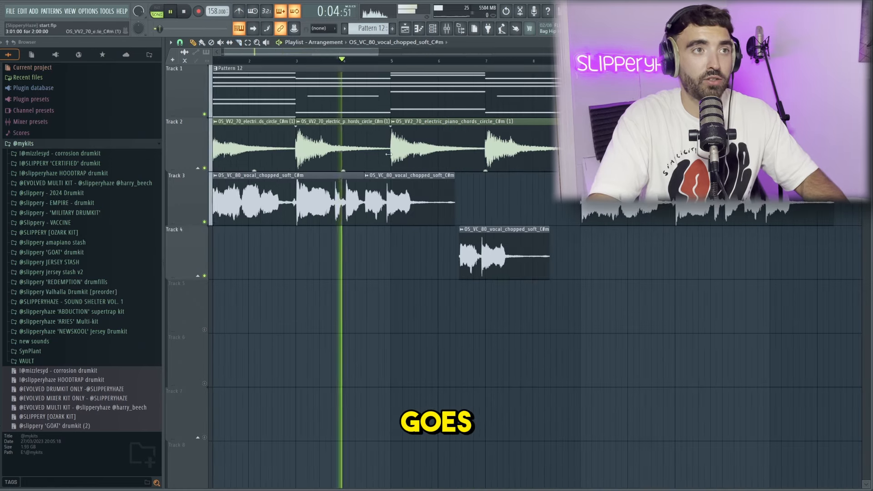
scroll(389, 154, "up", 1)
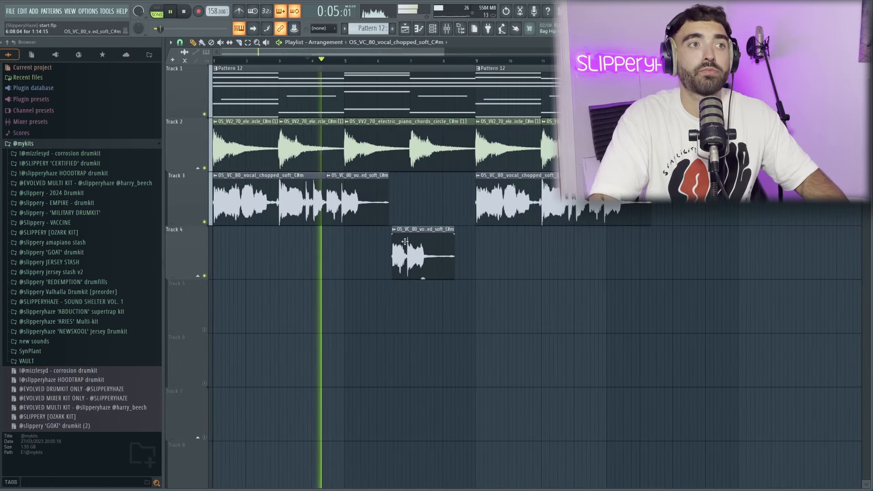
scroll(417, 255, "up", 3)
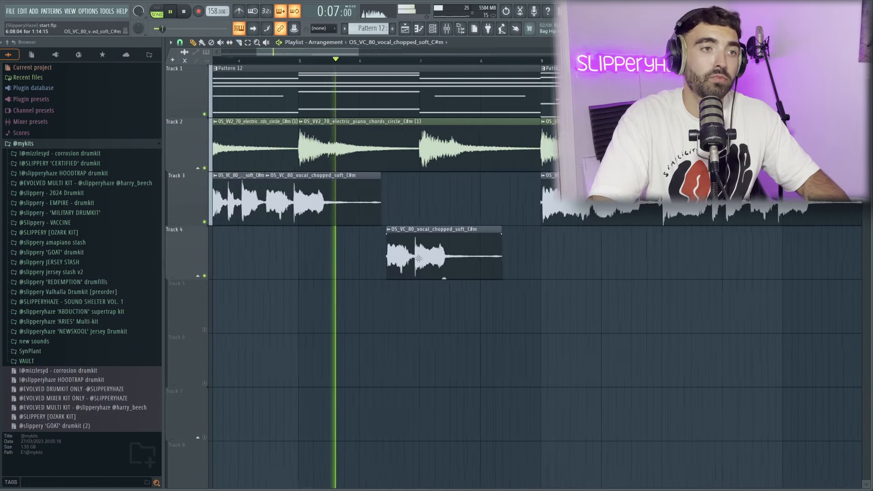
scroll(433, 260, "down", 3)
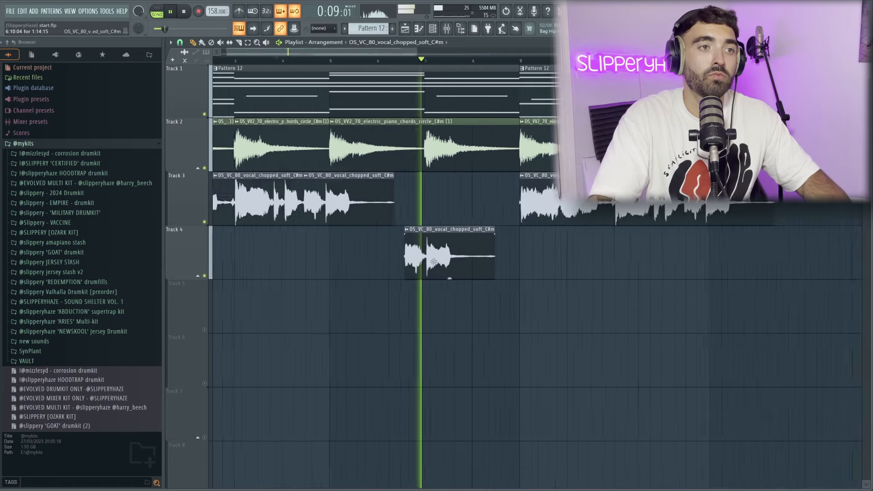
Open the Xpand!2_x64 #2 pattern at bar 25 and view its Continental Rotary organ instrument.
scroll(396, 268, "up", 2)
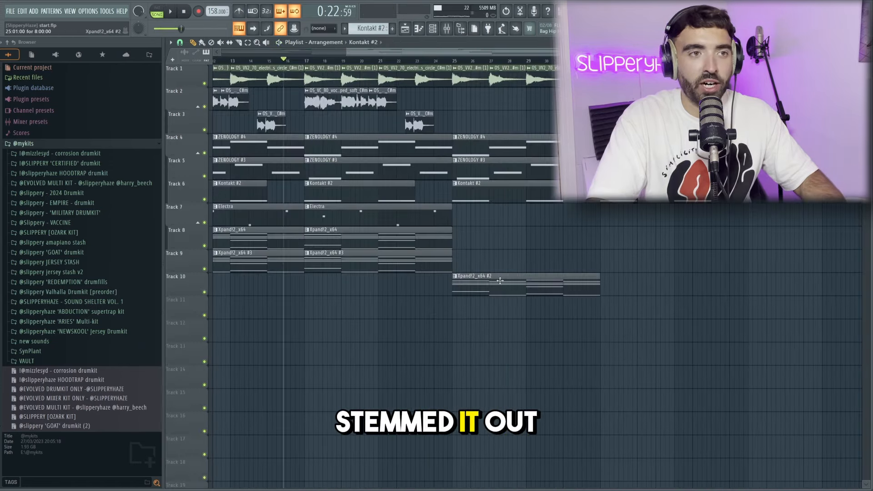
double_click(500, 281)
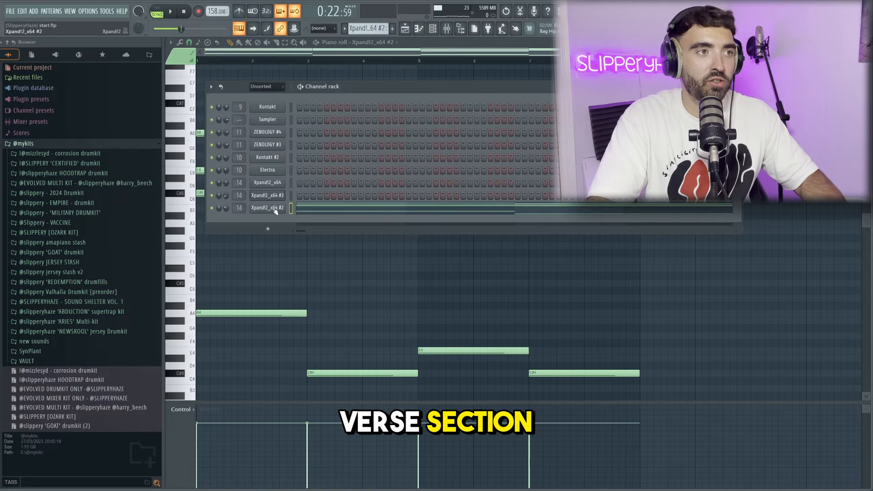
left_click(274, 209)
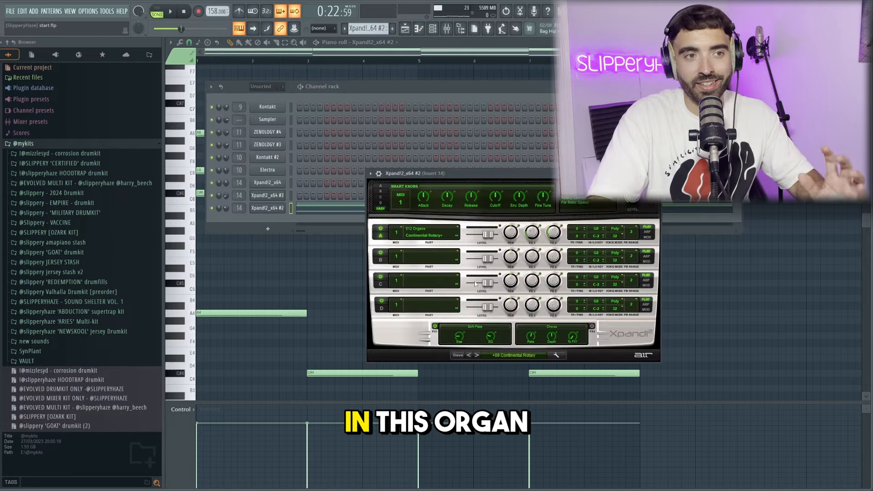
left_click_drag(524, 356, 475, 302)
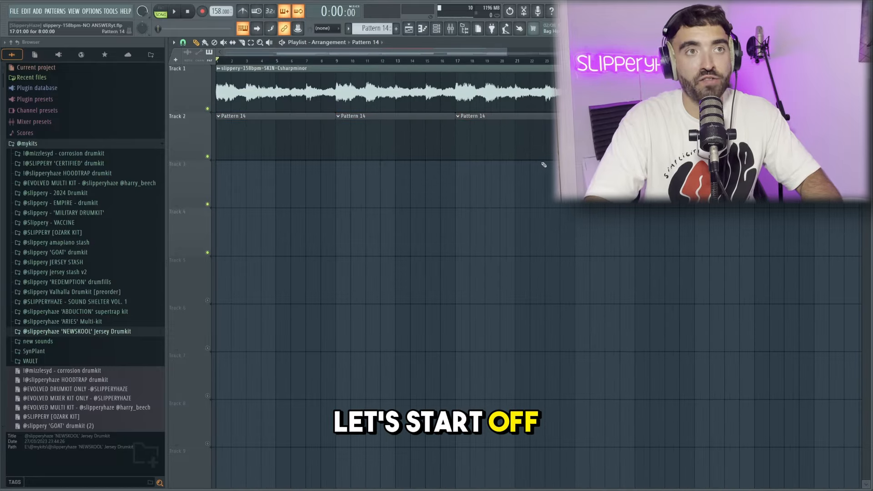
Add ERJS CLAP hits on steps 29, 41, 47 and 61 of Pattern 14 alongside the basic hats.
scroll(544, 173, "down", 2)
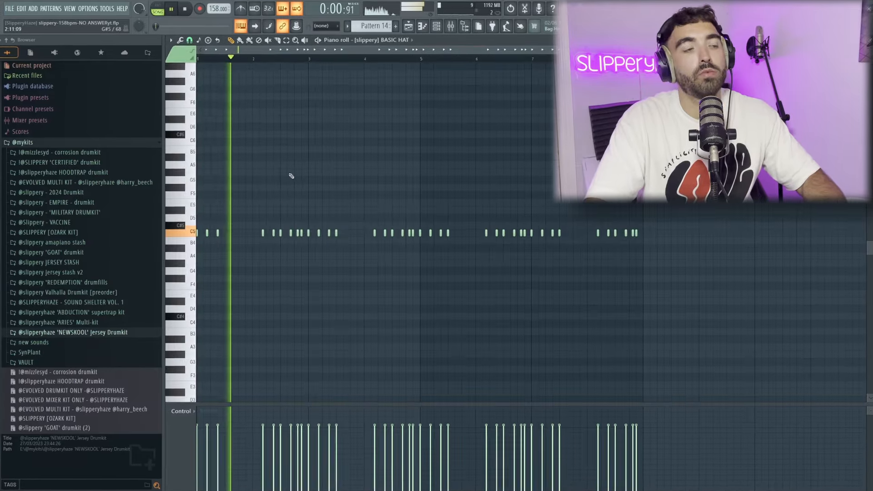
scroll(346, 174, "down", 1)
scroll(349, 173, "up", 2)
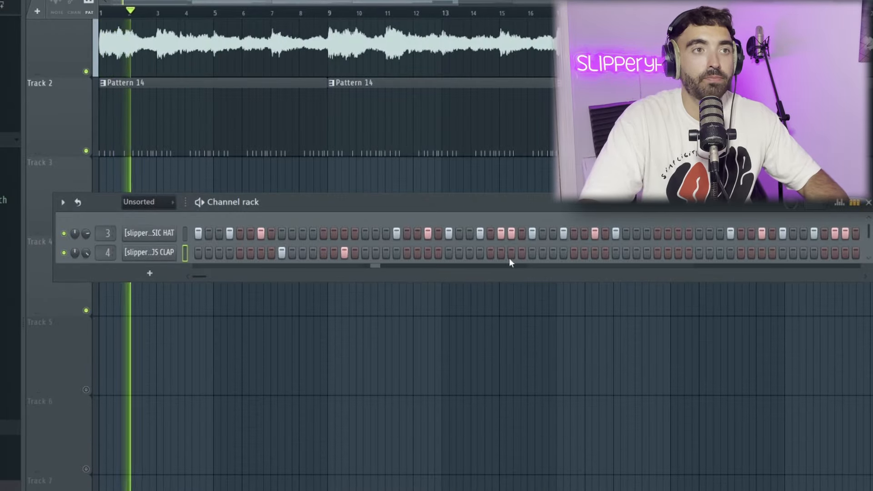
left_click(490, 253)
left_click(616, 253)
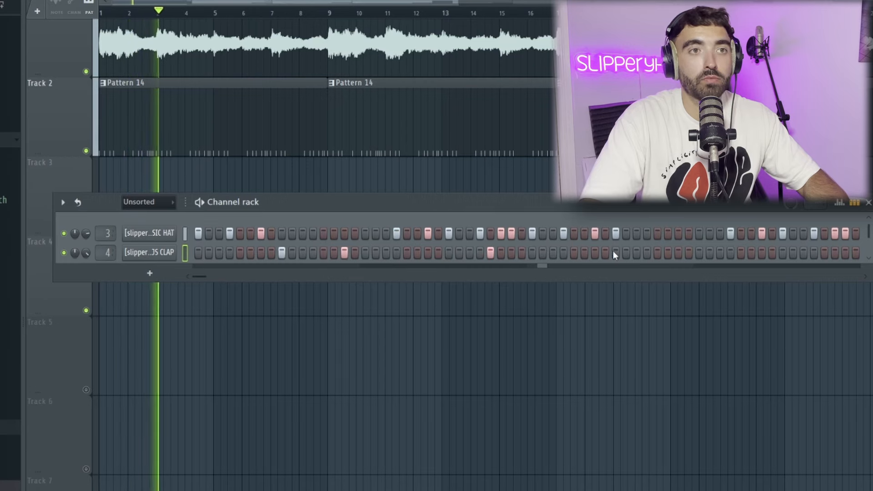
left_click(678, 254)
left_click(825, 253)
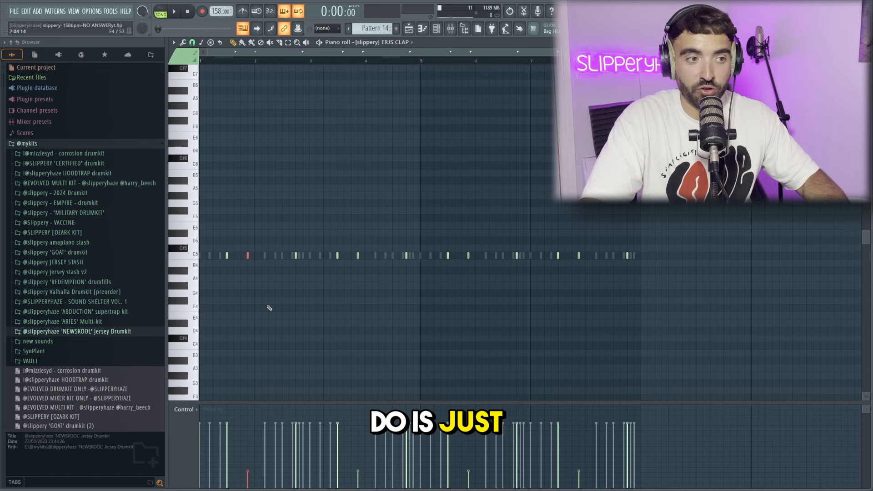
Clear the selection in the clap's piano roll, listen to the pattern, and open the mixer.
left_click(314, 306, "ctrl")
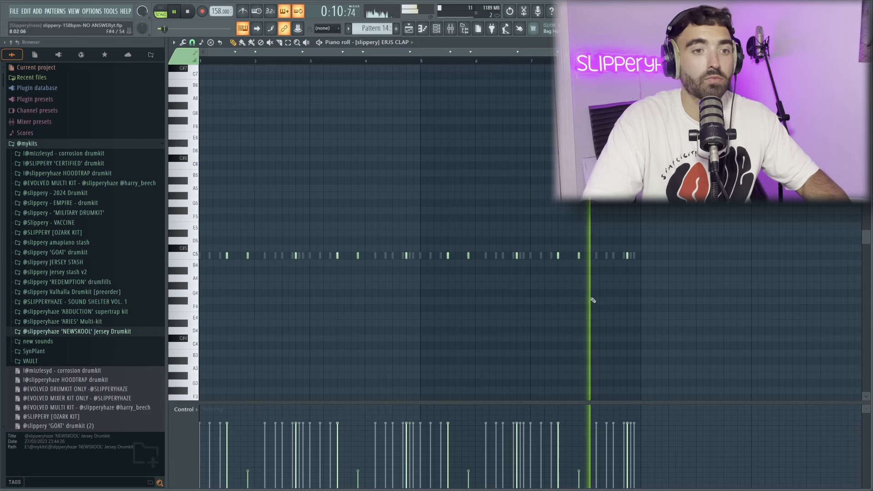
key("space")
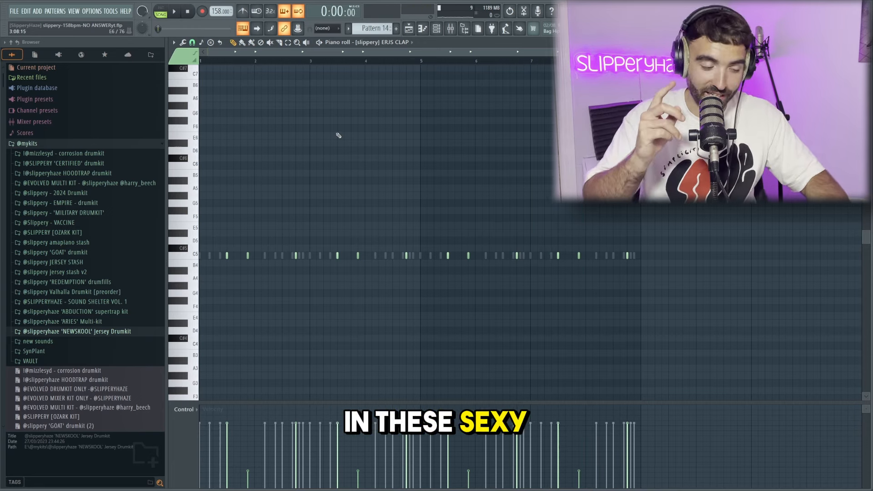
left_click(450, 28)
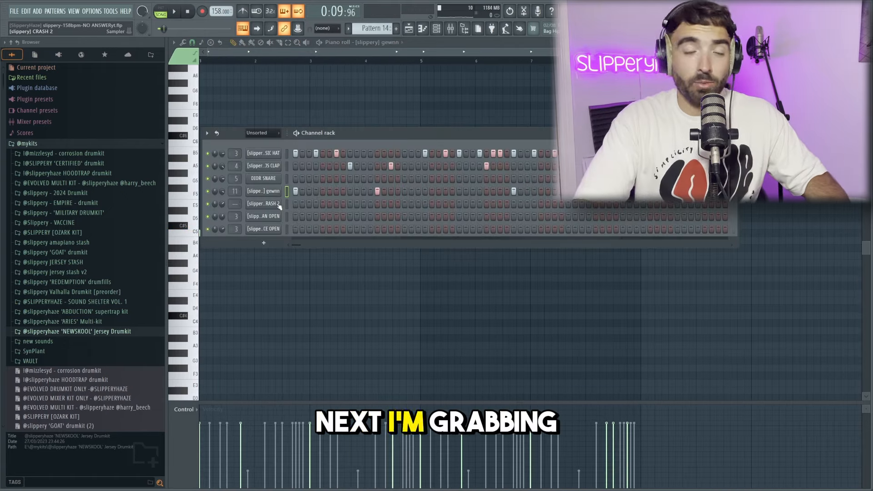
Preview the CRASH 2, PIERCE OPEN and COUNTER HAT samples in the channel rack.
left_click(278, 205)
left_click(273, 231)
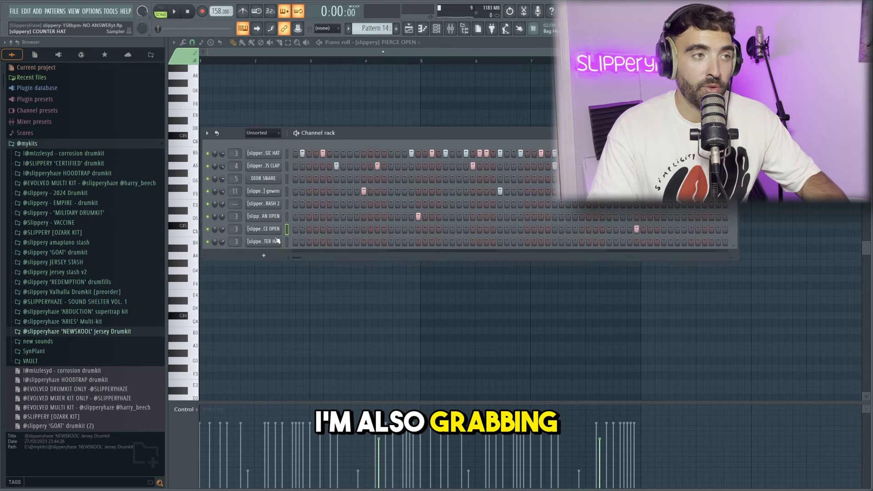
left_click(276, 241)
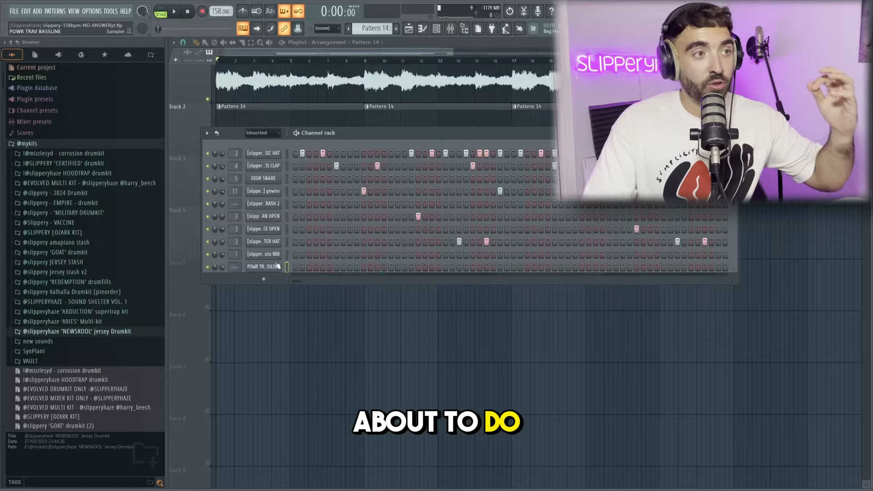
Place A4 from bar 1 to 3 and C#5 from bar 3 to 5 in the POWR TRAV BASSLINE part, and start playback.
left_click(296, 199)
left_click(247, 154)
left_click_drag(312, 141, 338, 139)
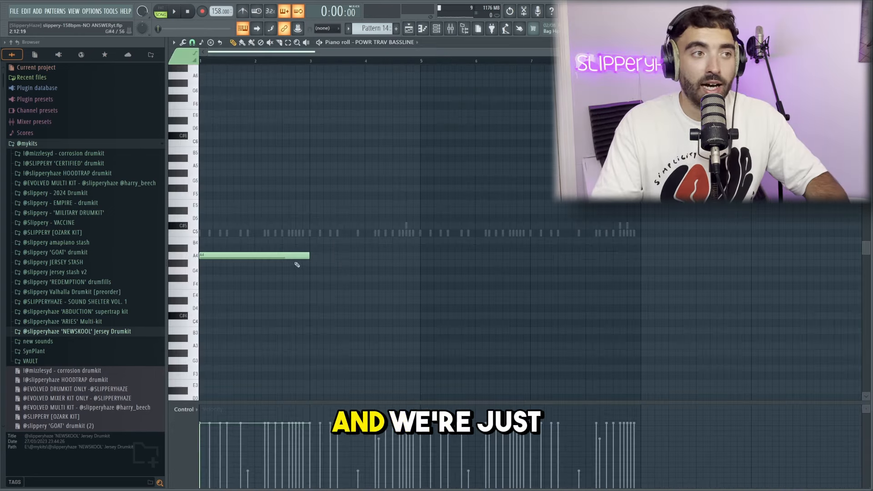
left_click(314, 225)
key("space")
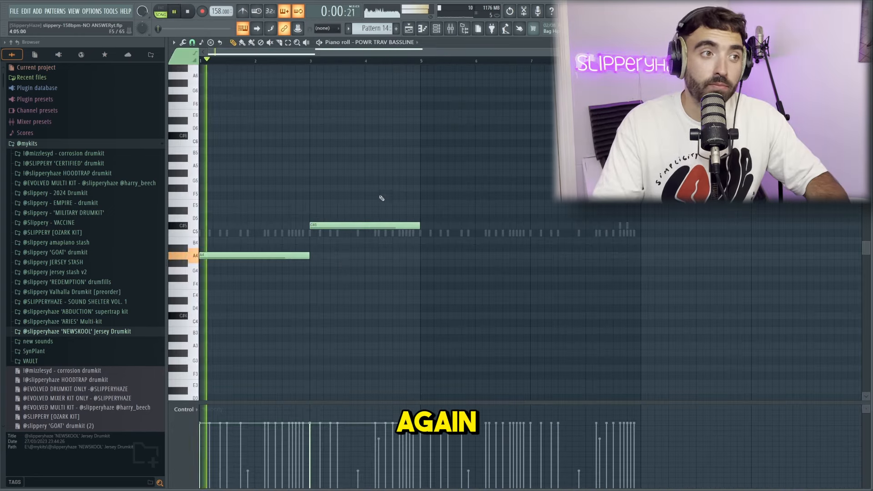
Continue the bassline with E5 from bar 5 to 7 and C#5 from bar 7 to 9.
scroll(407, 207, "up", 1)
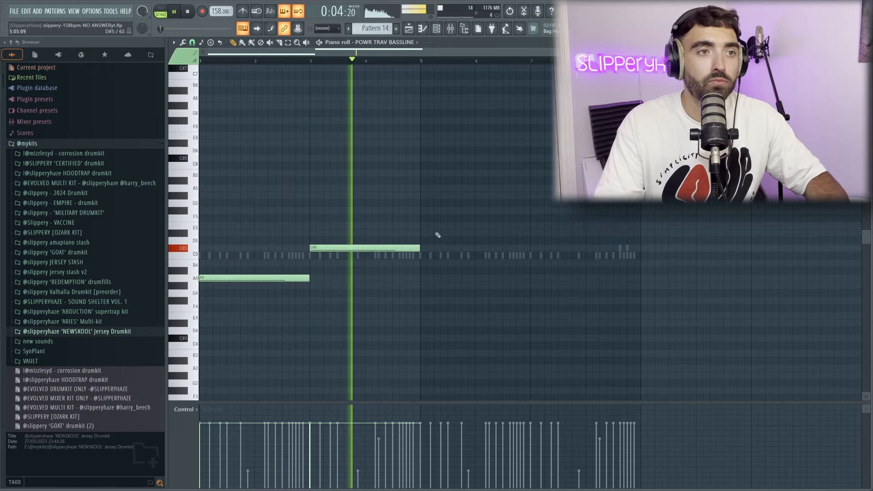
left_click(423, 228)
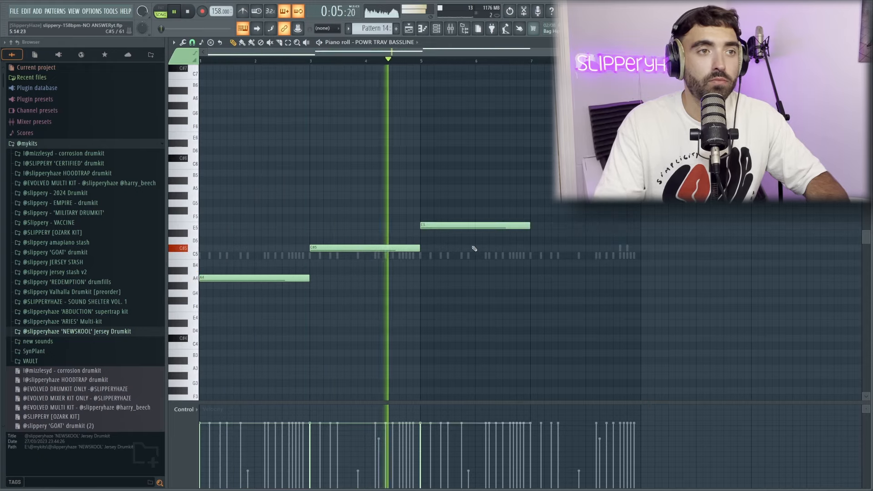
left_click(533, 252)
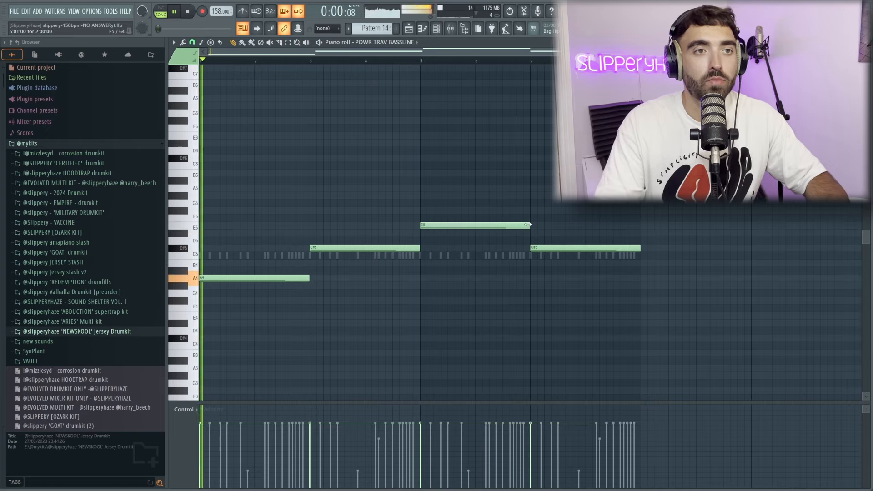
Shorten the E5 and final C#5 bass notes to 1:08:00 and follow each with a short repeat ending at bars 7 and 9.
left_click_drag(498, 230, 502, 230)
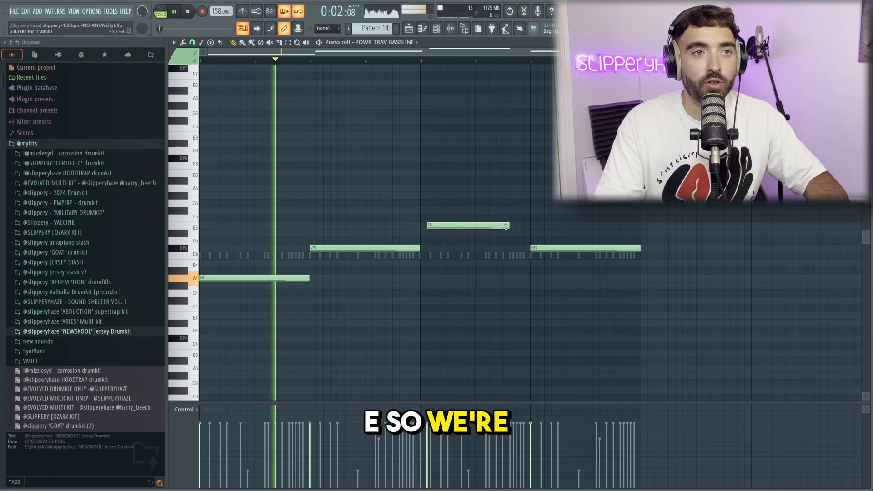
left_click_drag(511, 229, 527, 227)
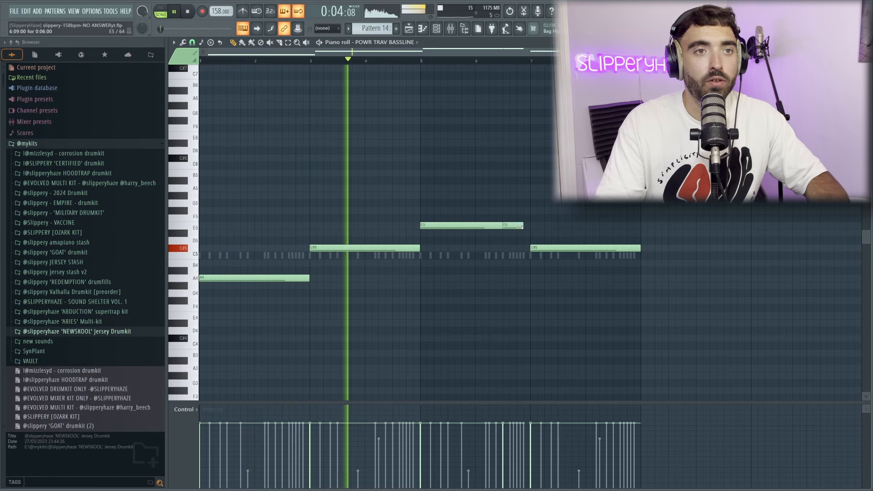
left_click_drag(641, 250, 614, 250)
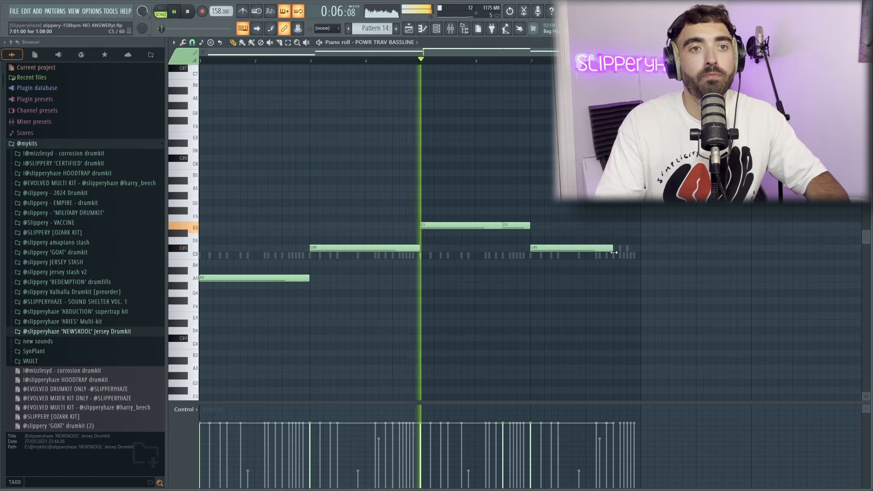
left_click(629, 249)
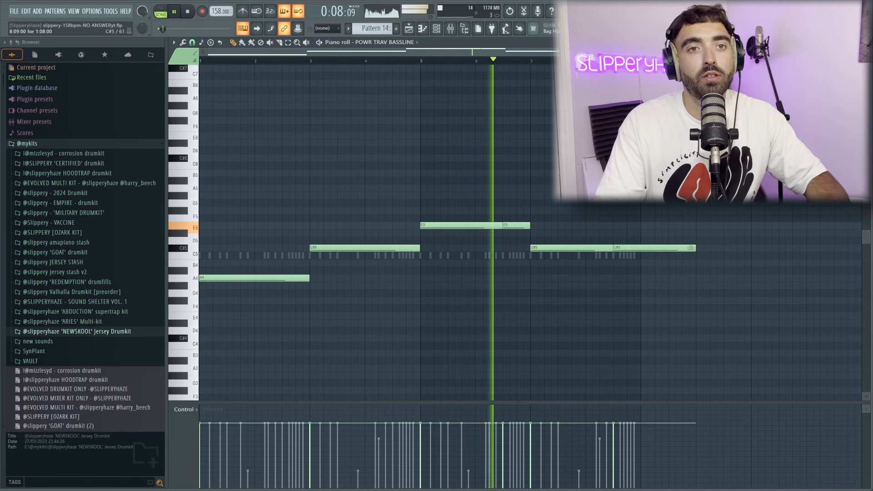
left_click_drag(691, 248, 639, 249)
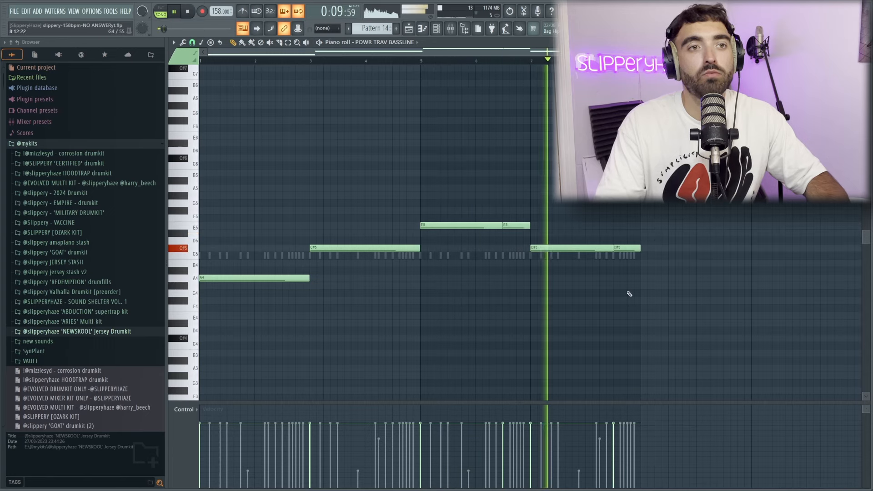
right_click(628, 248)
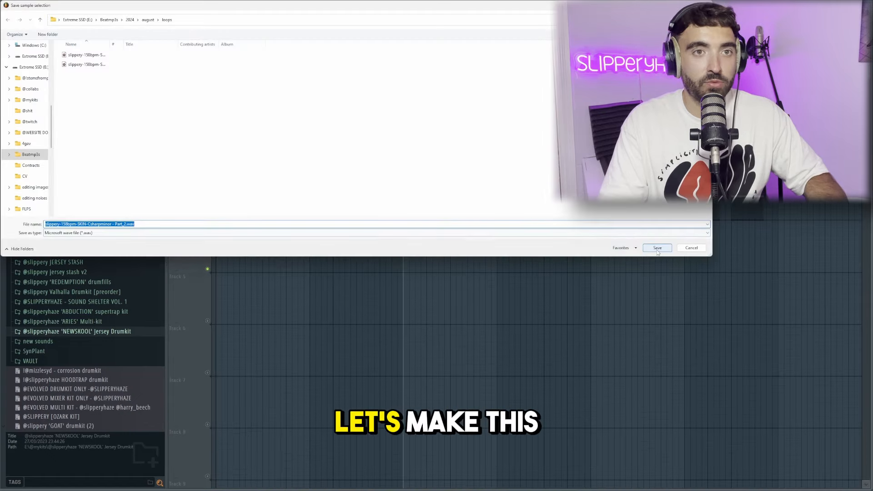
Save the sample selection as slippery-158bpm-SKIN-Csharpminor - Part_2.wav and play the arrangement from the start.
left_click(657, 248)
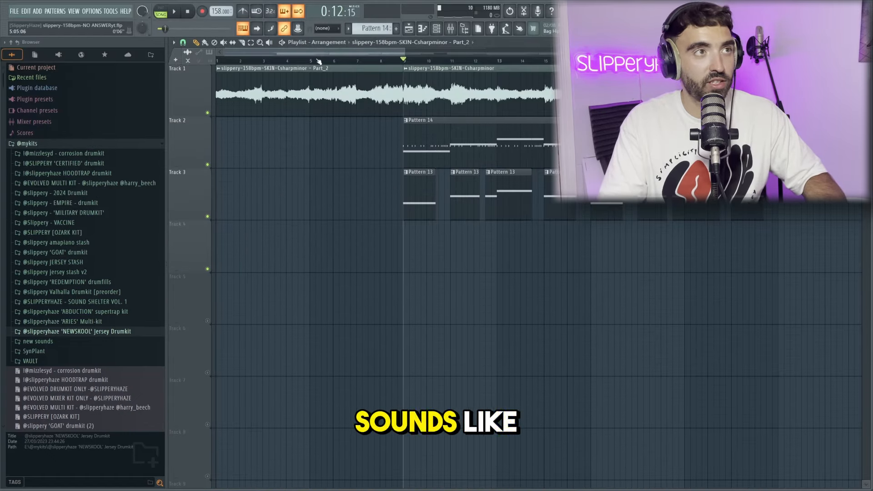
key("space")
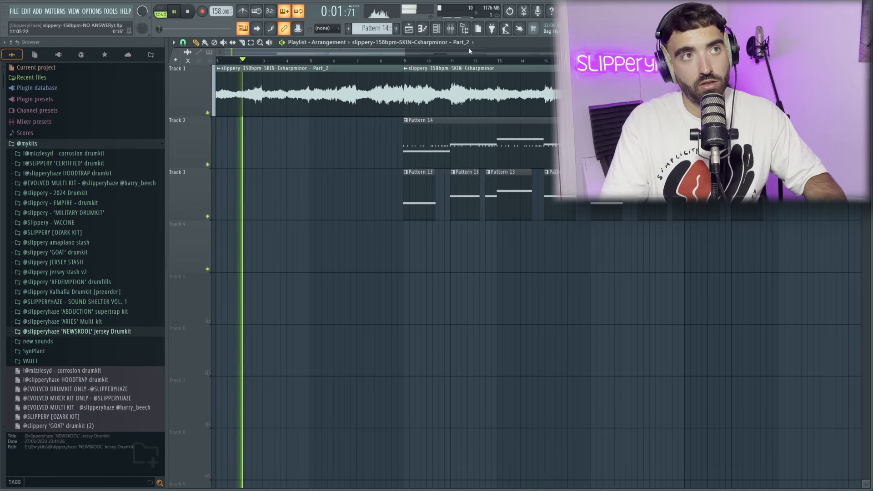
Check the mixer levels while the intro plays, and return to the playlist.
left_click(450, 29)
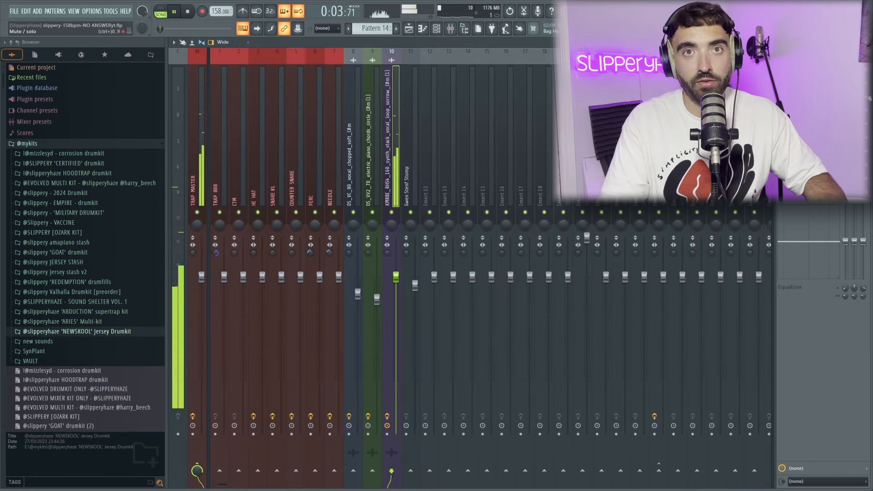
left_click(409, 29)
scroll(300, 204, "down", 2)
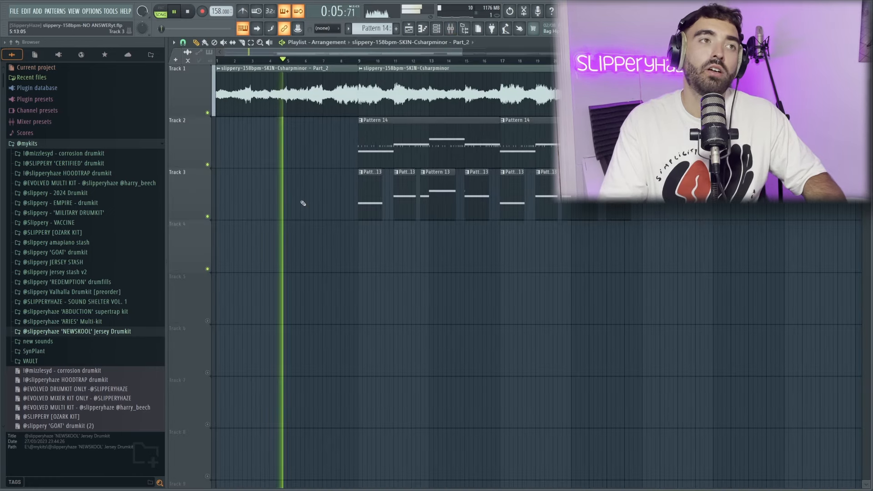
Select the Part_2 intro clip on Track 1, clear the selection, and look over the start of the full arrangement.
left_click_drag(316, 167, 249, 65)
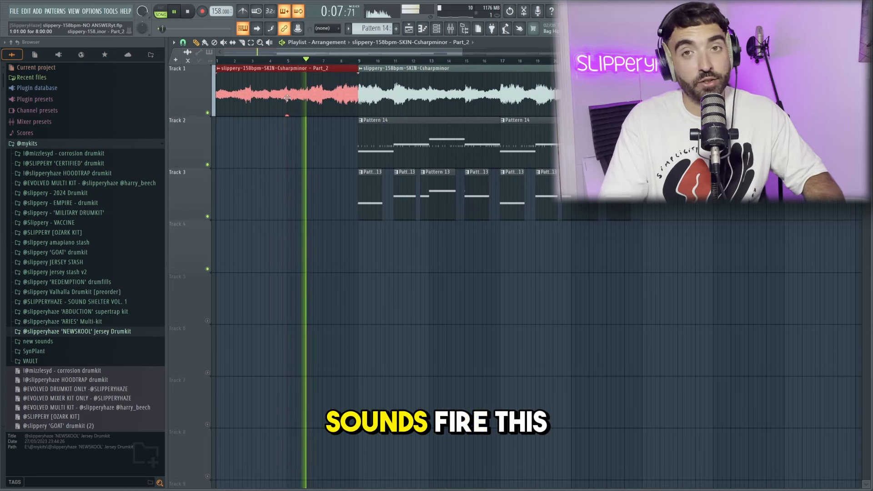
left_click(345, 188)
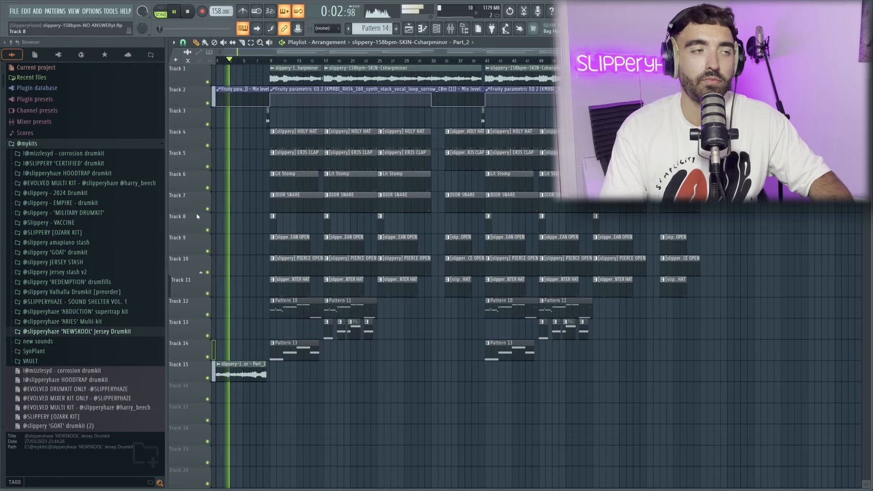
scroll(283, 140, "up", 2)
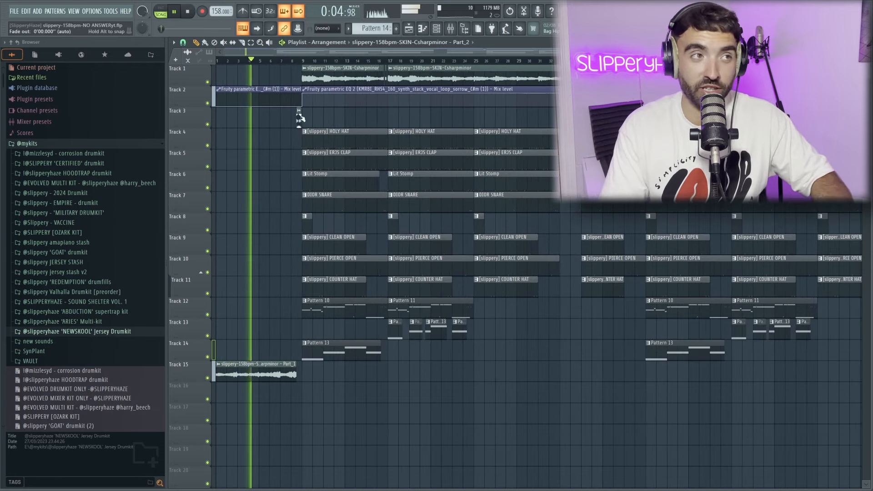